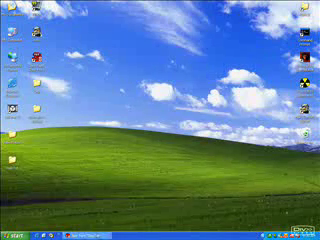
Step: Create a new blank white 512×512 image and maximize its window
left_click(98, 236)
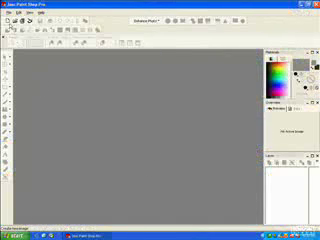
left_click(8, 20)
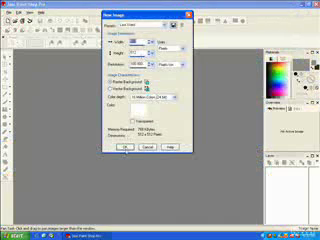
left_click(124, 148)
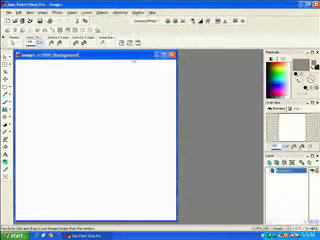
double_click(165, 55)
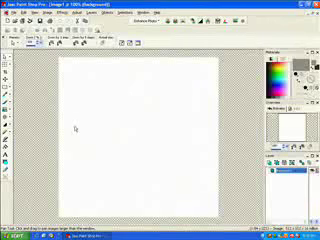
Step: Brush soft grey around the canvas edges, then zoom in and draw an olive winding stroke
left_click(6, 108)
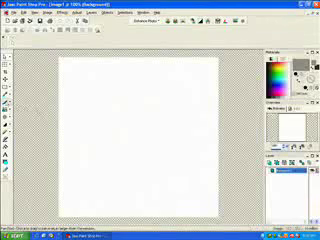
left_click(6, 105)
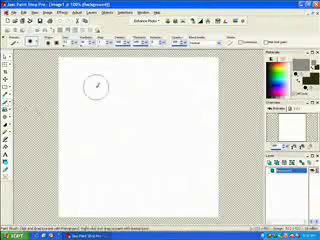
mouse_move(62, 62)
left_mouse_down()
mouse_move(215, 62)
mouse_move(120, 212)
mouse_move(212, 62)
mouse_move(80, 70)
mouse_move(100, 200)
left_mouse_up()
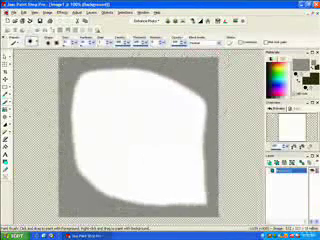
left_click_drag(200, 90, 195, 130)
left_click_drag(150, 70, 80, 130)
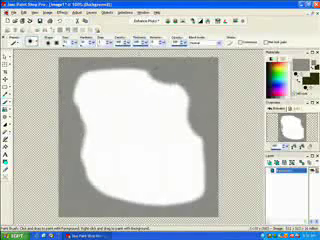
left_click(73, 20)
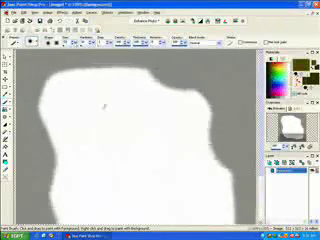
mouse_move(105, 100)
left_mouse_down()
mouse_move(120, 85)
mouse_move(150, 135)
mouse_move(180, 130)
mouse_move(130, 75)
left_mouse_up()
Step: Extend the olive stroke into a loop and fill both end circles into solid olive discs
left_click(73, 31)
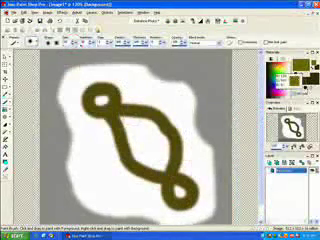
left_click(100, 100)
left_click(181, 191)
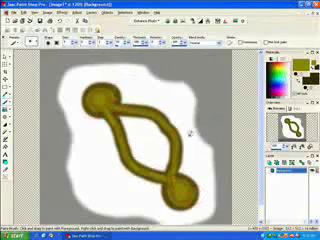
scroll(172, 195, "up", 1)
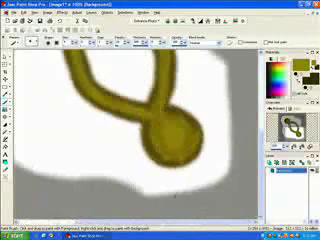
scroll(168, 160, "up", 1)
scroll(165, 155, "up", 1)
scroll(165, 155, "down", 1)
scroll(150, 120, "up", 1)
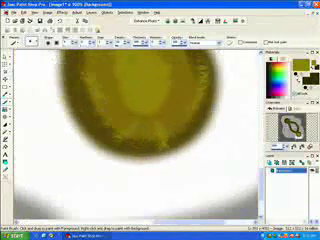
scroll(90, 105, "down", 1)
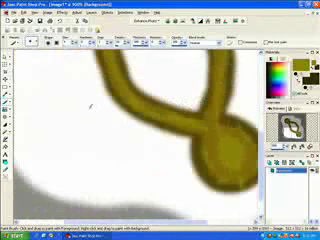
scroll(90, 105, "down", 1)
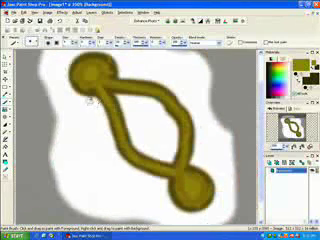
Step: Apply the Blur effect preset to soften the path's border, then reset the view to 100%
left_click(62, 12)
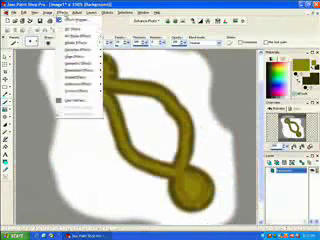
left_click(72, 22)
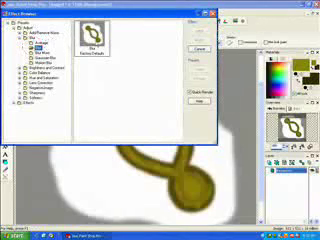
left_click(92, 38)
left_click(198, 30)
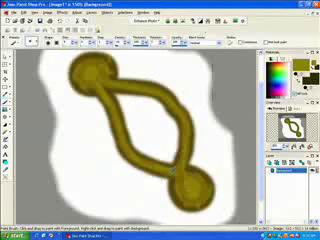
key("minus")
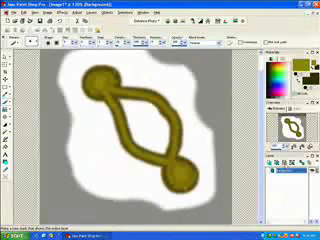
Step: Add a mask layer and delete a freehand-selected region so only the bordered path remains visible
left_click(70, 40)
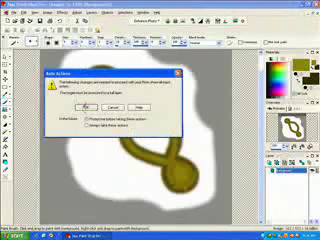
left_click(86, 108)
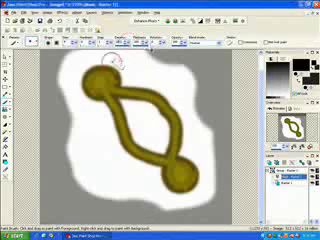
left_click_drag(113, 62, 200, 182)
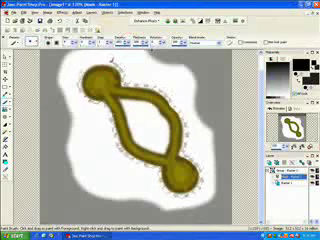
left_click(21, 18)
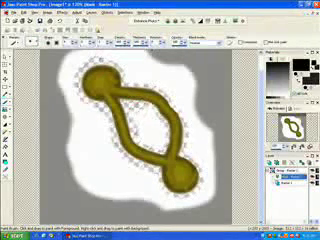
key("Delete")
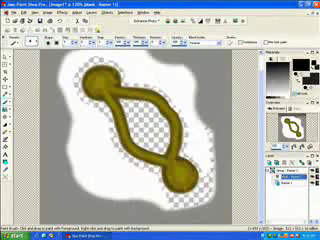
left_click(51, 45)
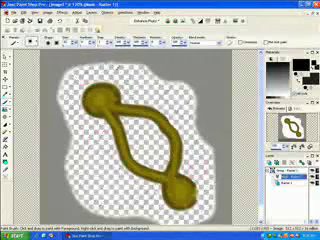
left_click(38, 33)
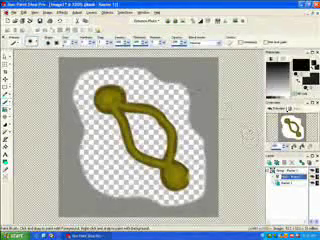
Step: Save the mask to an alpha channel
left_click(90, 12)
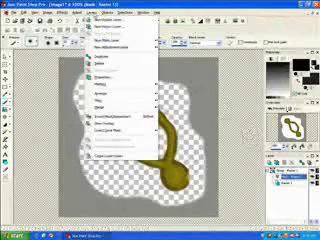
mouse_move(118, 130)
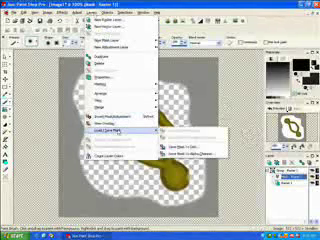
left_click(190, 153)
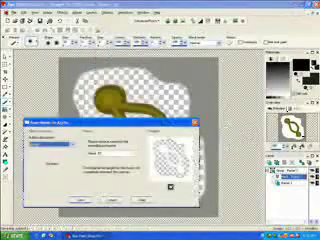
left_click_drag(150, 123, 185, 73)
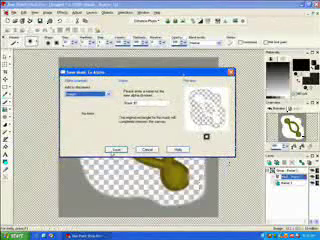
left_click(116, 150)
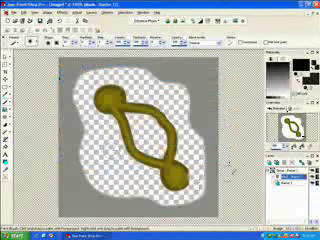
Step: Merge all layers into one background and start painting green grass in the loop's centre
left_click(72, 46)
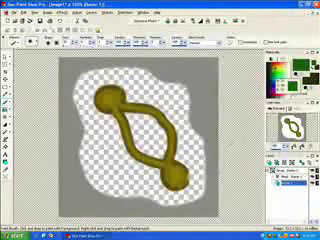
right_click(285, 172)
mouse_move(255, 193)
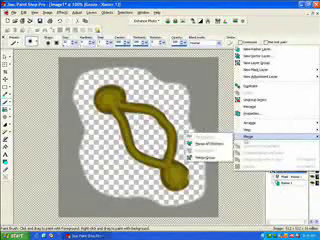
left_click(210, 143)
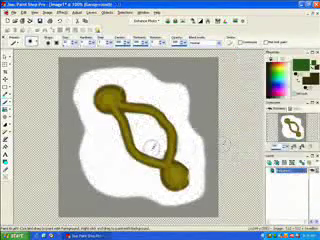
left_click_drag(156, 150, 137, 125)
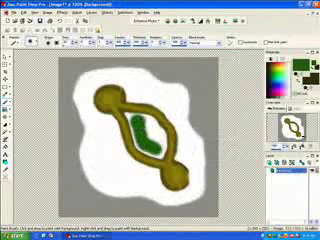
Step: Paint more green grass around the path and undo the two stray white strokes
mouse_move(137, 125)
left_mouse_down()
mouse_move(150, 140)
mouse_move(85, 150)
mouse_move(110, 170)
mouse_move(85, 110)
mouse_move(88, 75)
mouse_move(170, 90)
mouse_move(195, 120)
mouse_move(200, 150)
mouse_move(195, 175)
mouse_move(185, 130)
mouse_move(160, 105)
mouse_move(150, 85)
mouse_move(145, 92)
left_mouse_up()
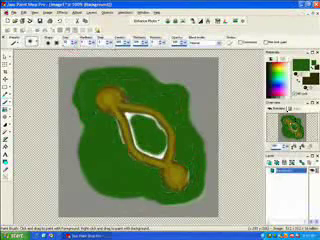
key("ctrl+z")
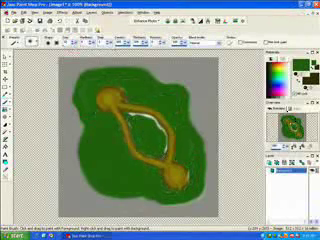
key("ctrl+z")
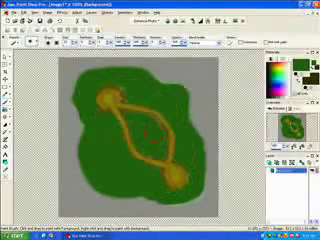